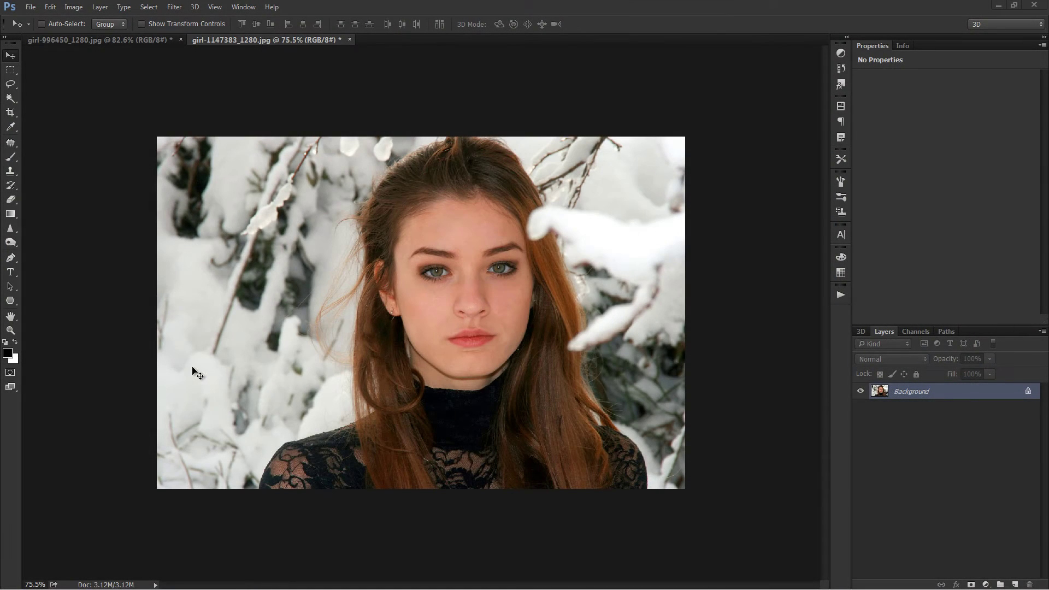
Zoom the snowy photo to 100%, then make girl-996450_1280.jpg the working document
click(127, 42)
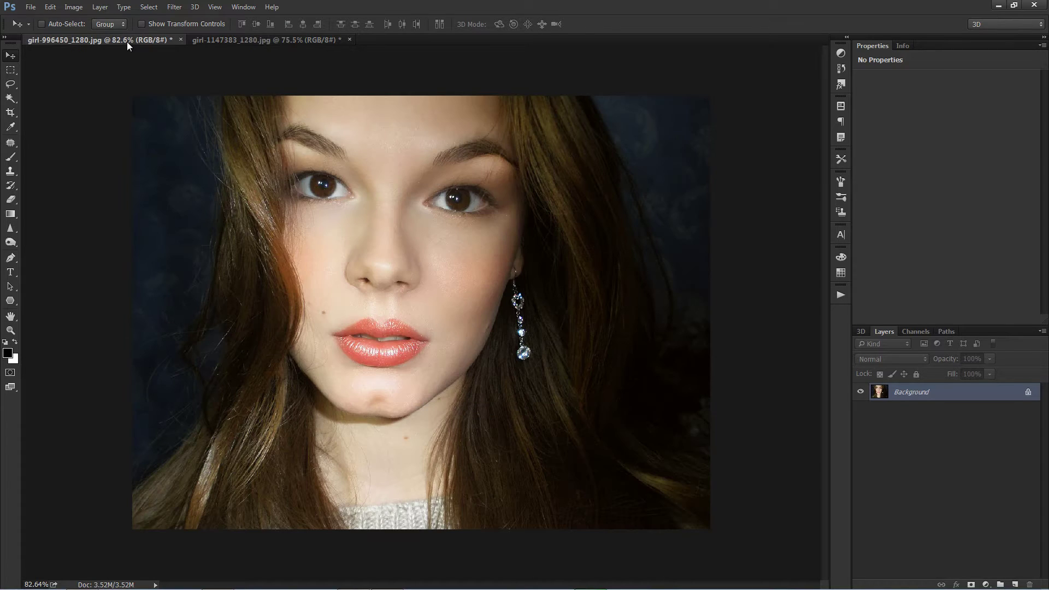
click(262, 40)
scroll(497, 353, up, 1)
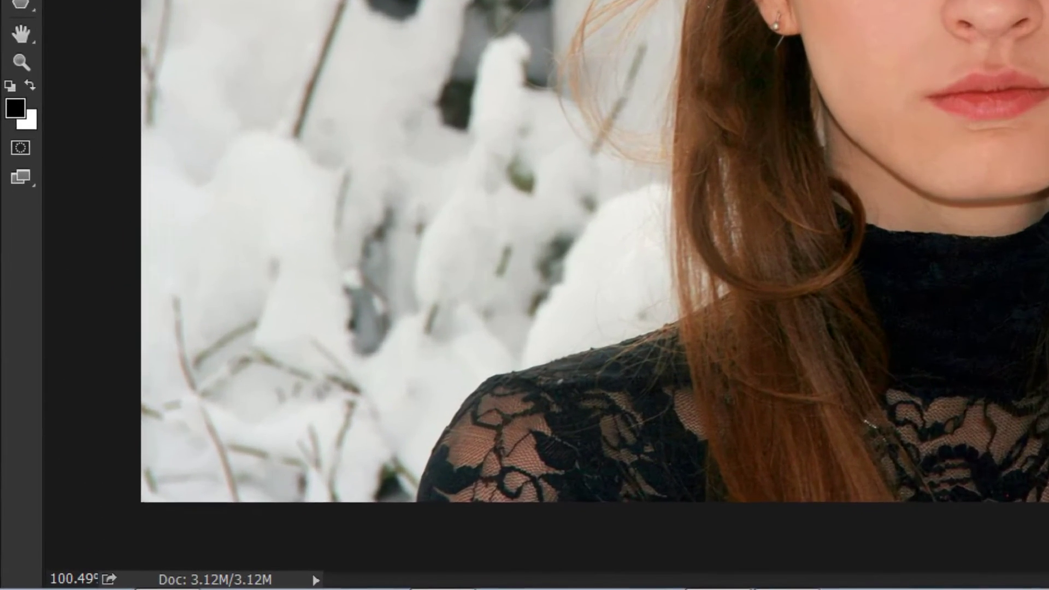
click(148, 41)
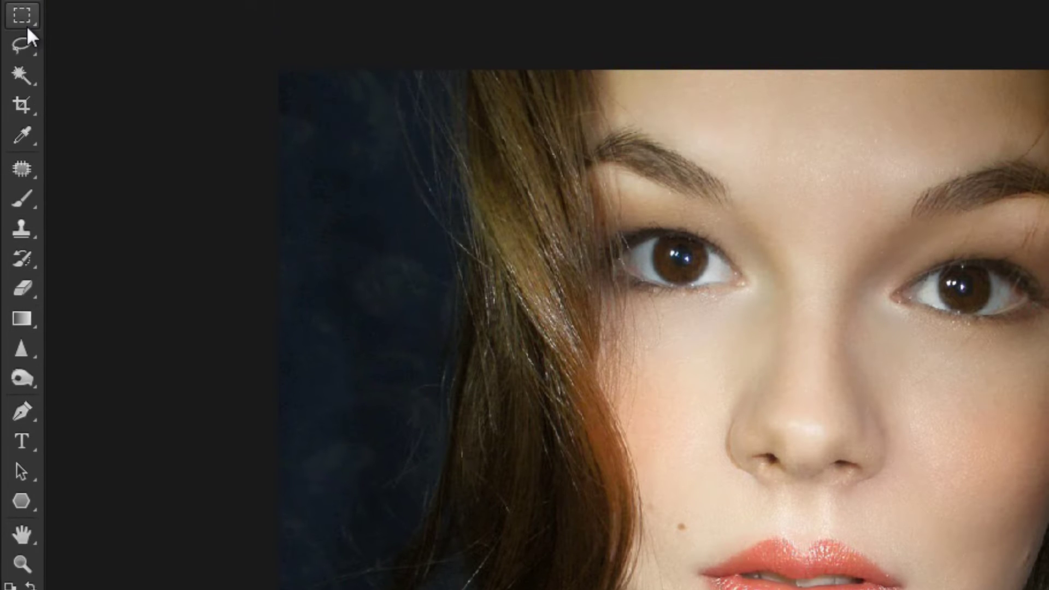
Paint a Quick Mask over the glossy lips with a 50 px hard brush and exit Quick Mask
click(28, 206)
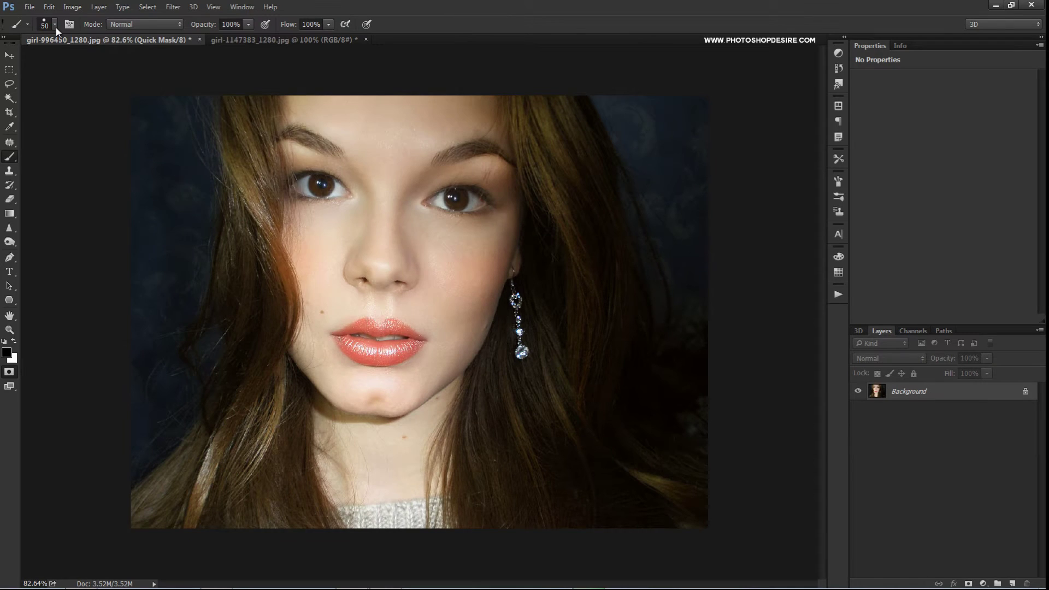
click(55, 26)
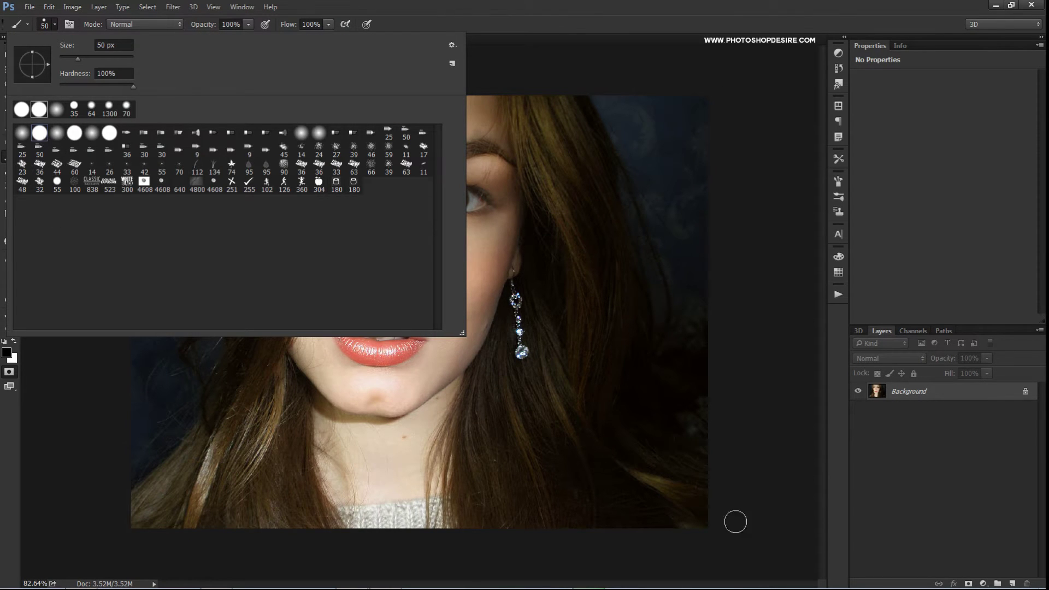
click(757, 457)
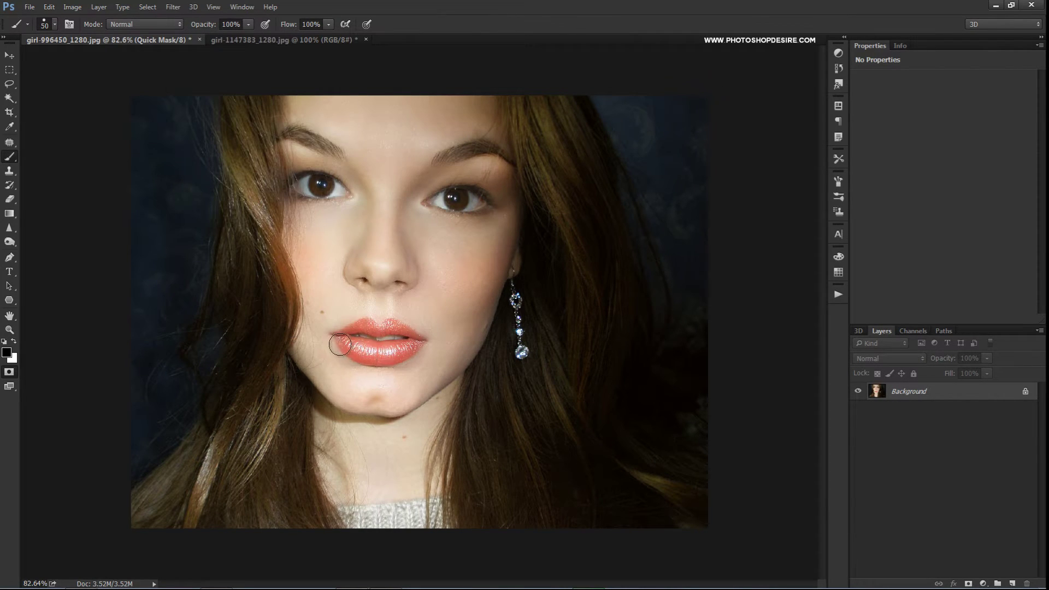
mouse_move(334, 335)
mouse_down()
mouse_move(362, 324)
mouse_move(409, 329)
mouse_move(426, 348)
mouse_move(384, 360)
mouse_move(334, 351)
mouse_move(333, 338)
mouse_move(407, 338)
mouse_move(377, 345)
mouse_move(364, 365)
mouse_move(402, 362)
mouse_up()
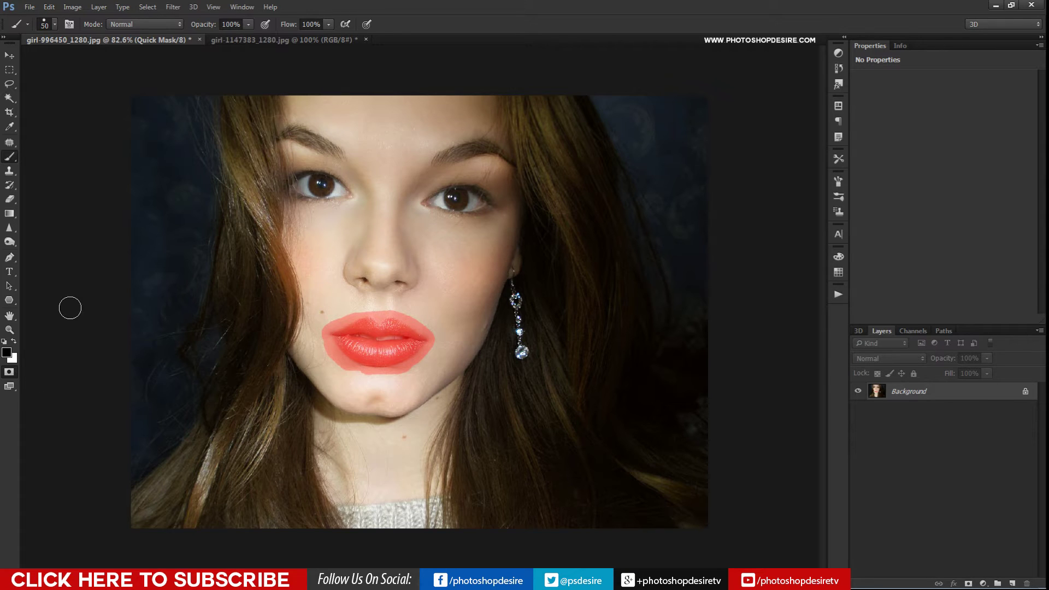
click(12, 371)
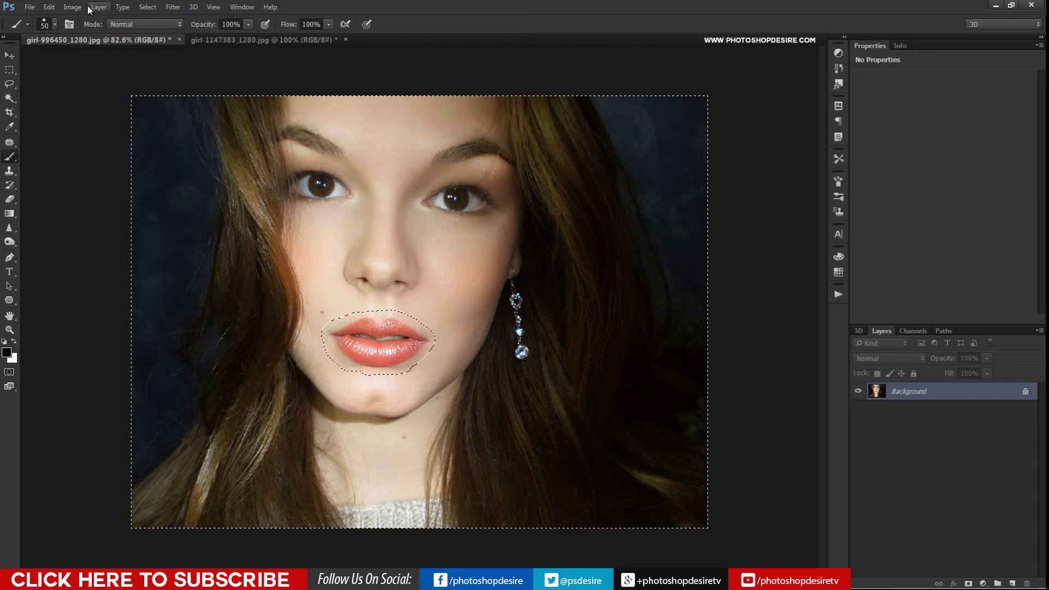
Invert the selection and copy the glossy lips
click(141, 8)
click(155, 48)
click(49, 7)
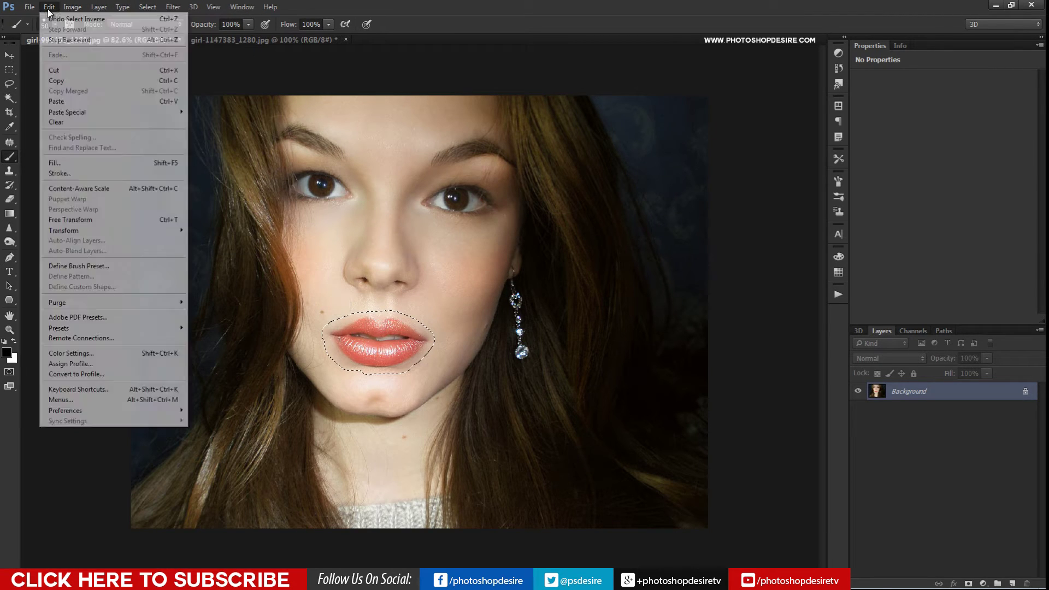
click(55, 82)
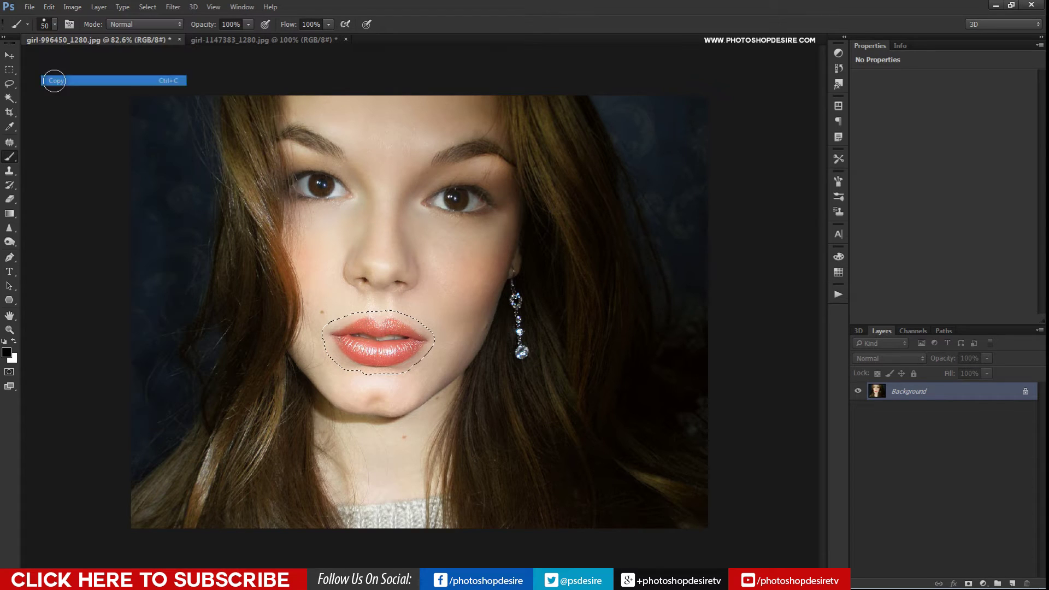
Paste the lips onto a new Layer 1 in the snowy photo and move them over her mouth
click(231, 39)
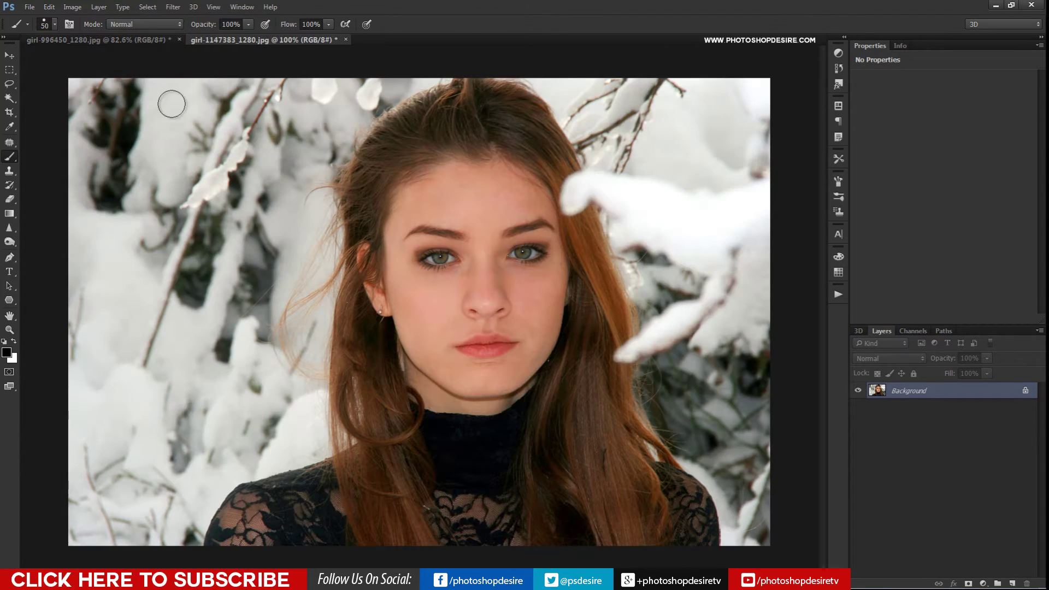
click(1012, 583)
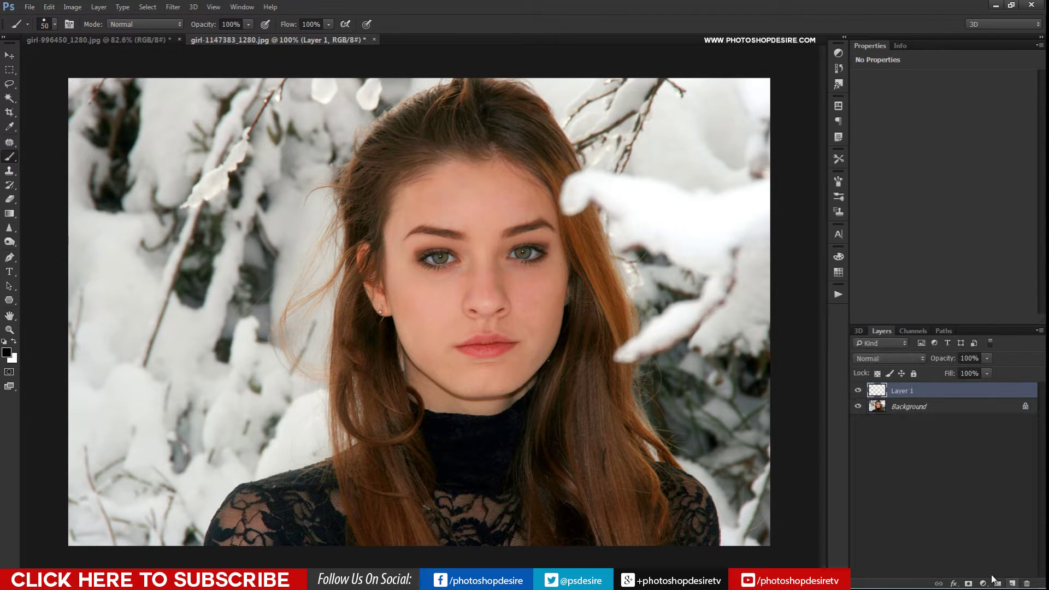
click(50, 7)
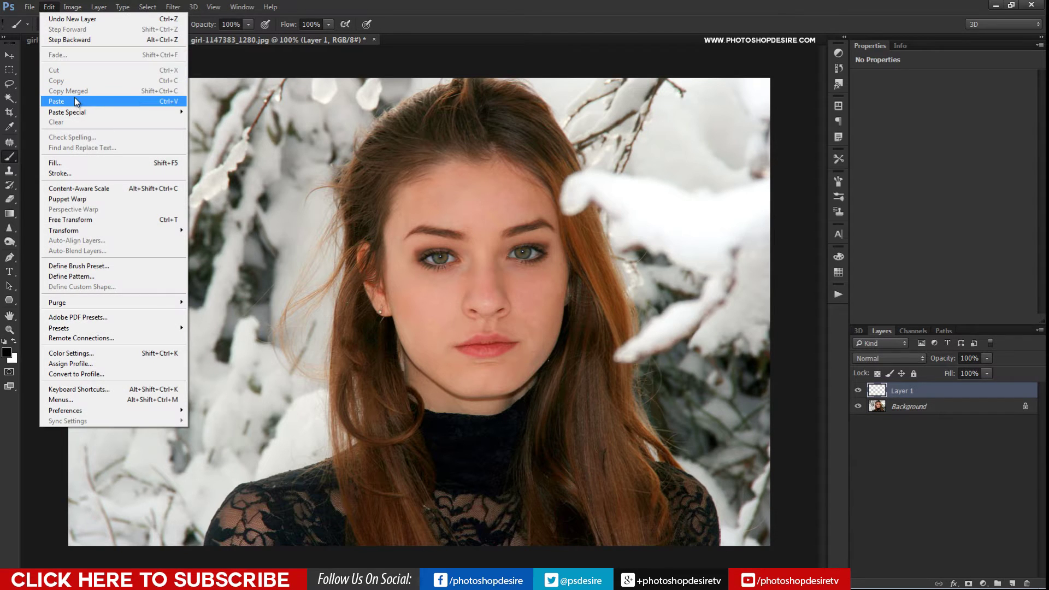
click(77, 104)
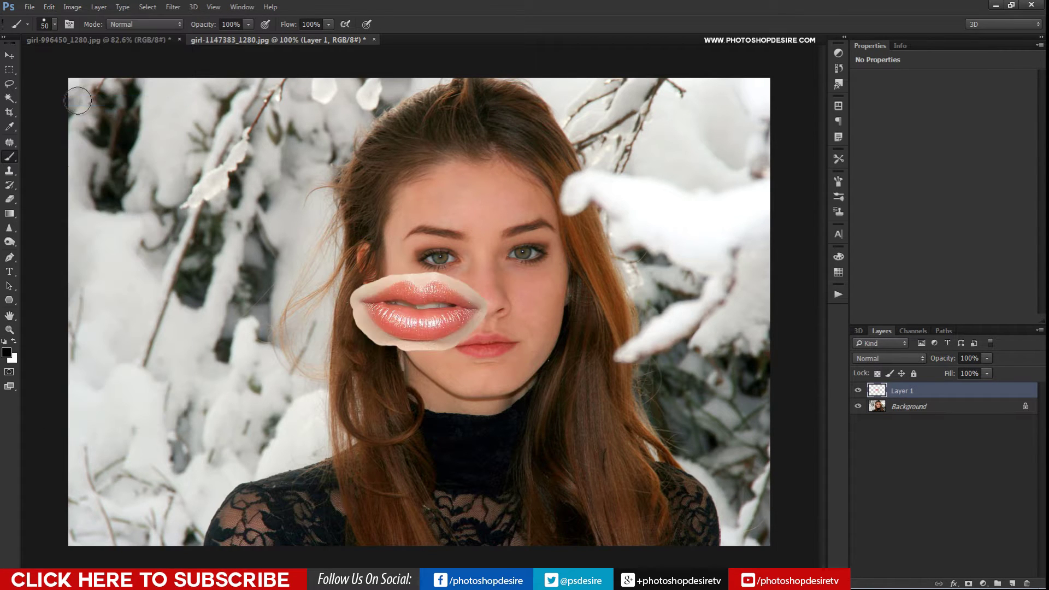
click(10, 55)
drag(420, 324, 485, 357)
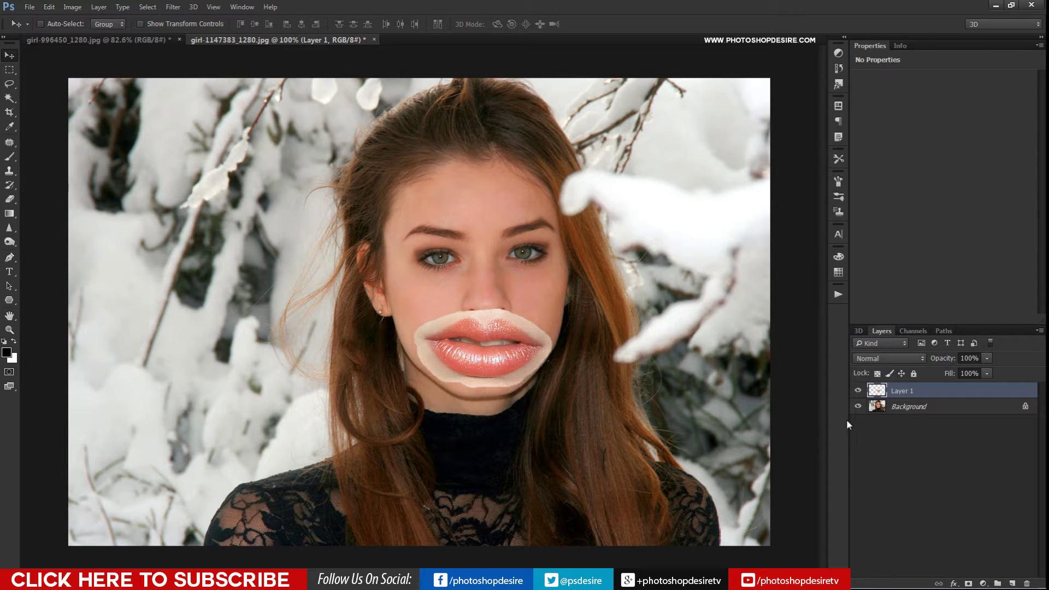
Set Layer 1 opacity to 42% and scale the lips down to about 57%
click(986, 359)
drag(949, 372, 955, 372)
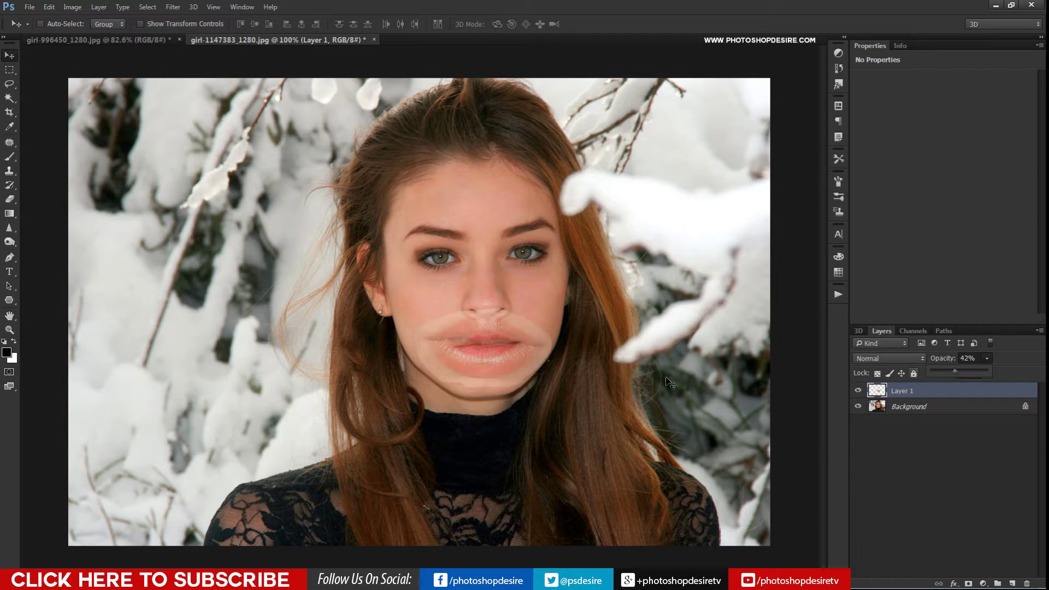
click(49, 7)
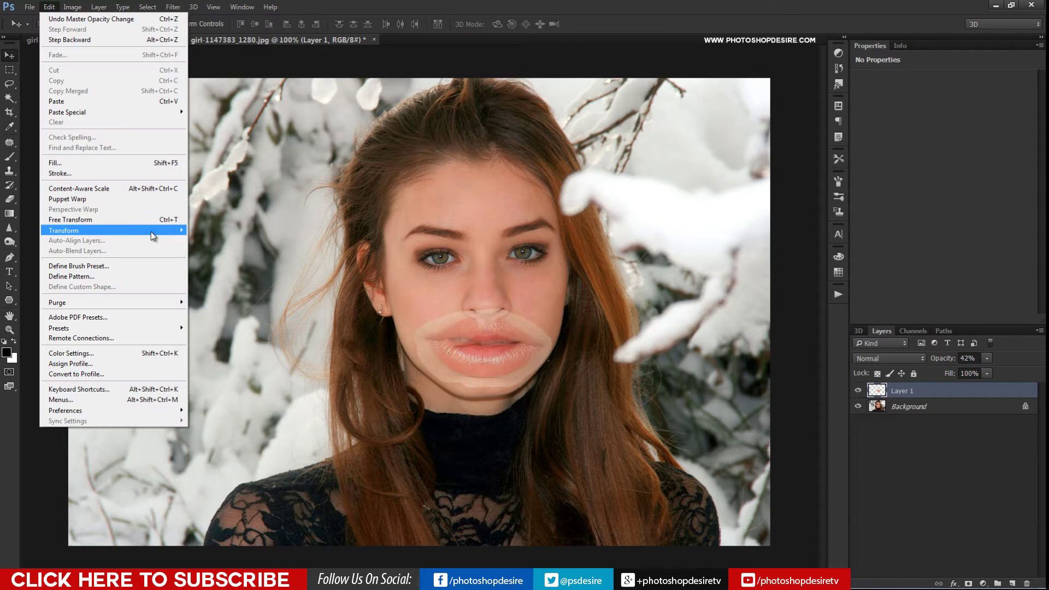
mouse_move(151, 232)
click(202, 244)
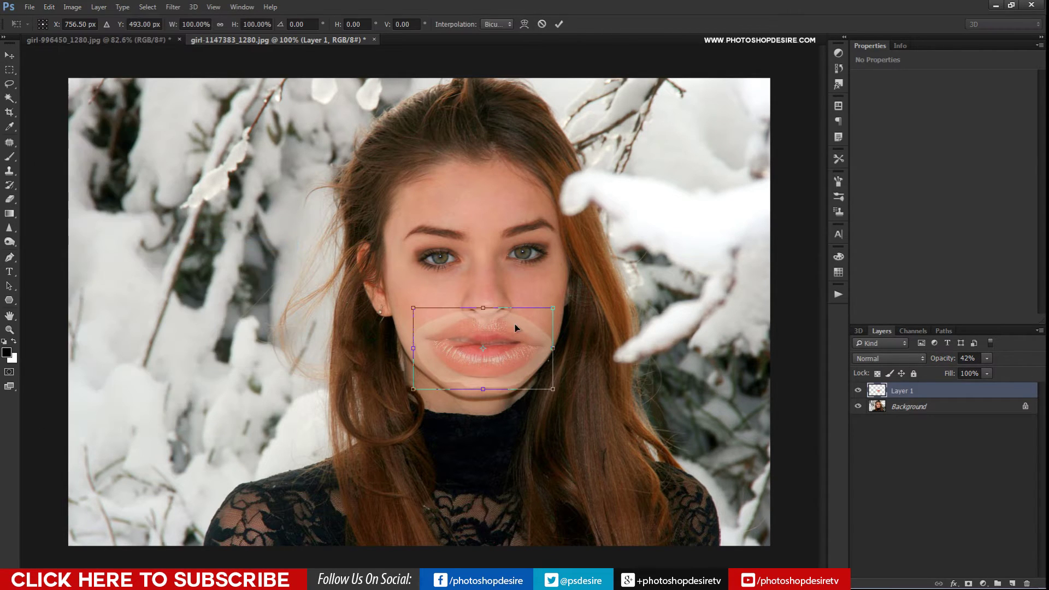
drag(554, 305, 507, 355)
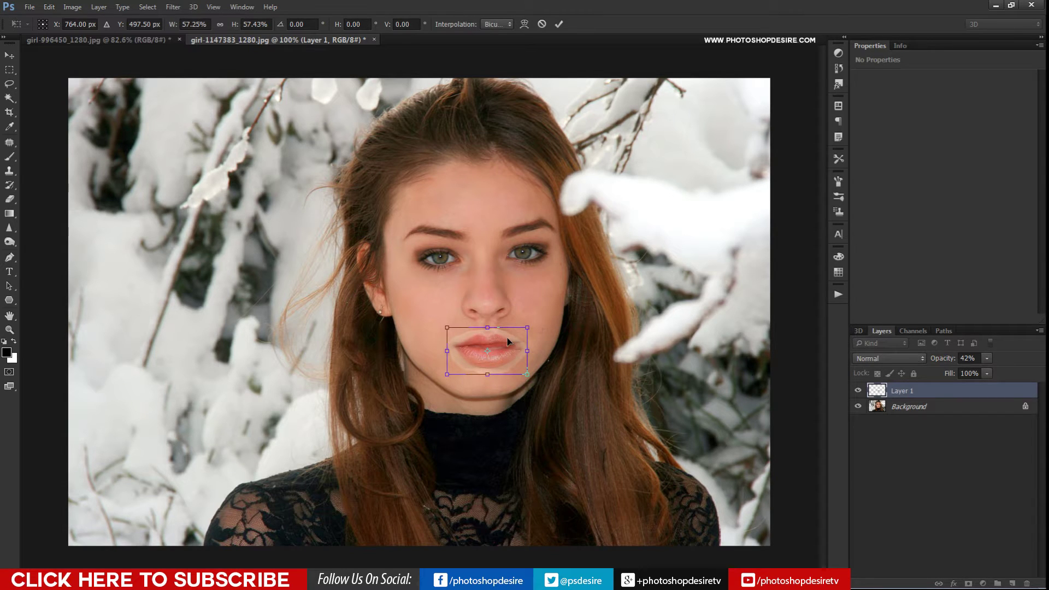
key(Return)
Move the lips onto her mouth and rotate them about -3.5°
drag(500, 365, 499, 364)
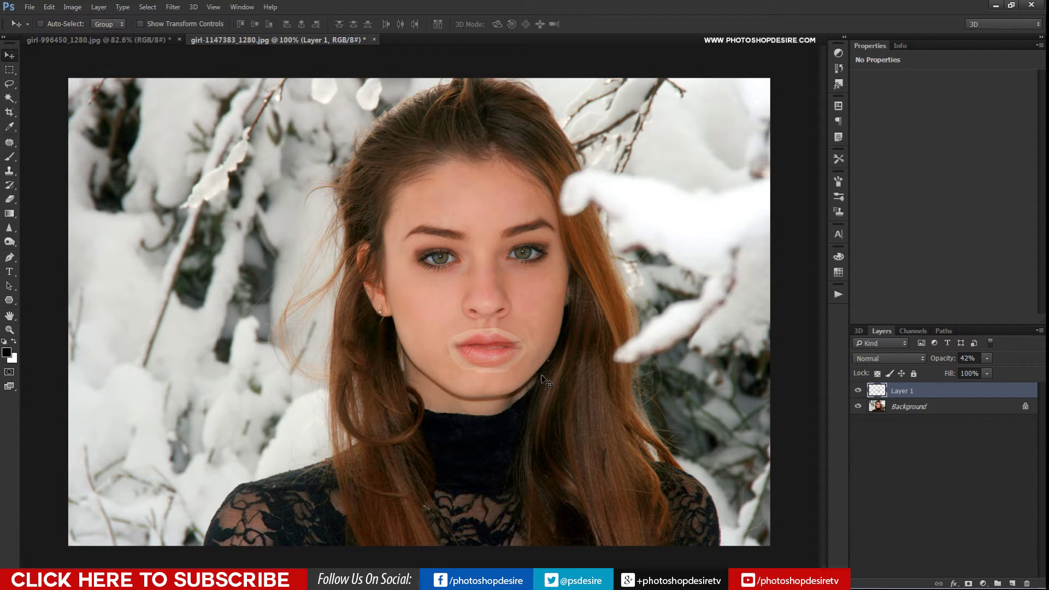
key(ctrl+t)
drag(538, 325, 533, 320)
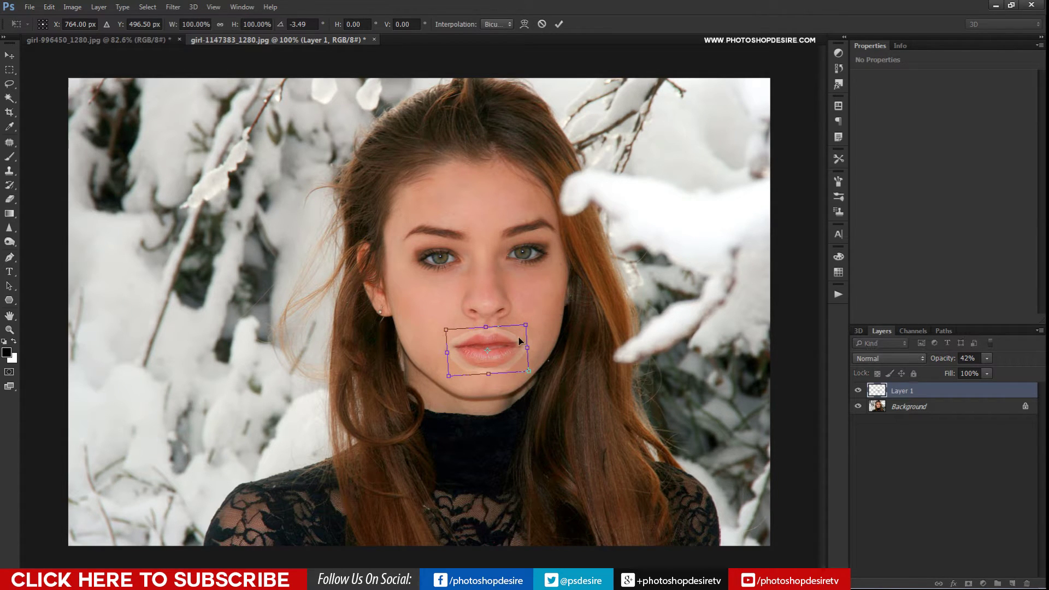
key(Return)
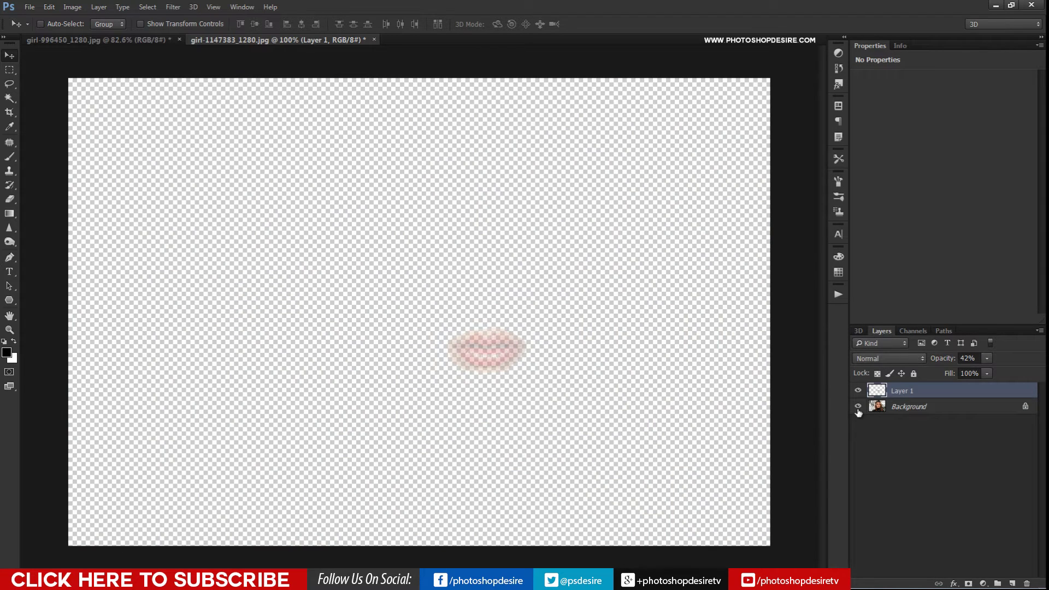
Nudge the lips up and right and shrink them to about 96% so they sit on her mouth
click(858, 407)
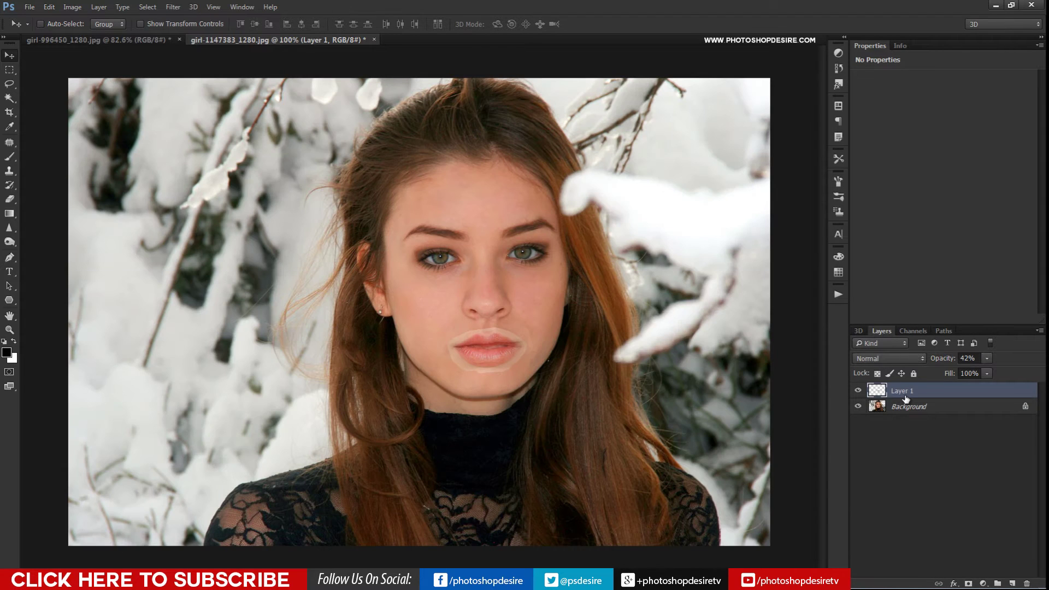
scroll(525, 382, up, 5)
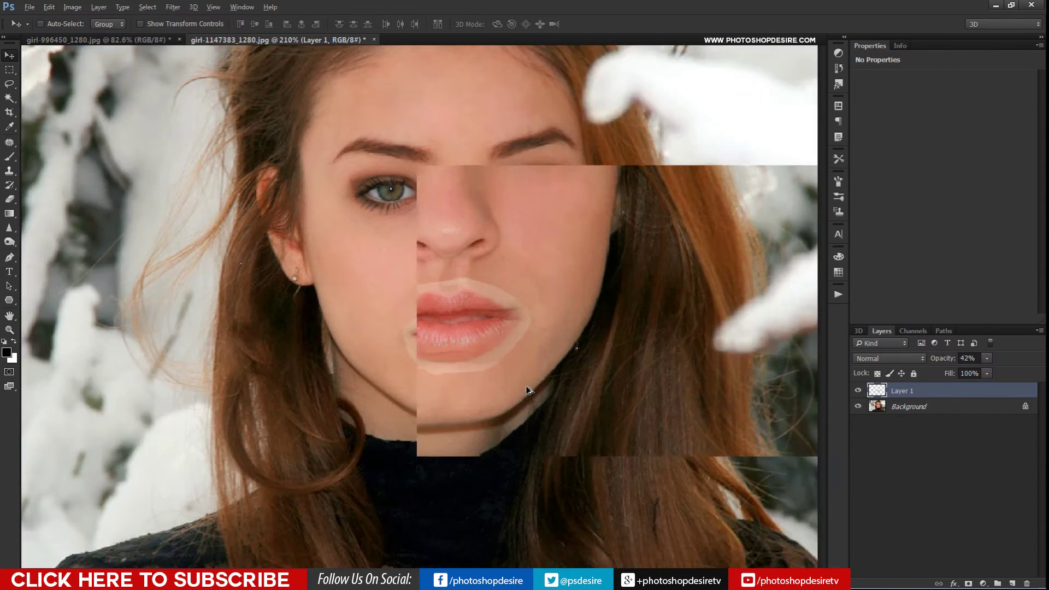
drag(470, 350, 473, 343)
key(ctrl+t)
drag(535, 258, 528, 266)
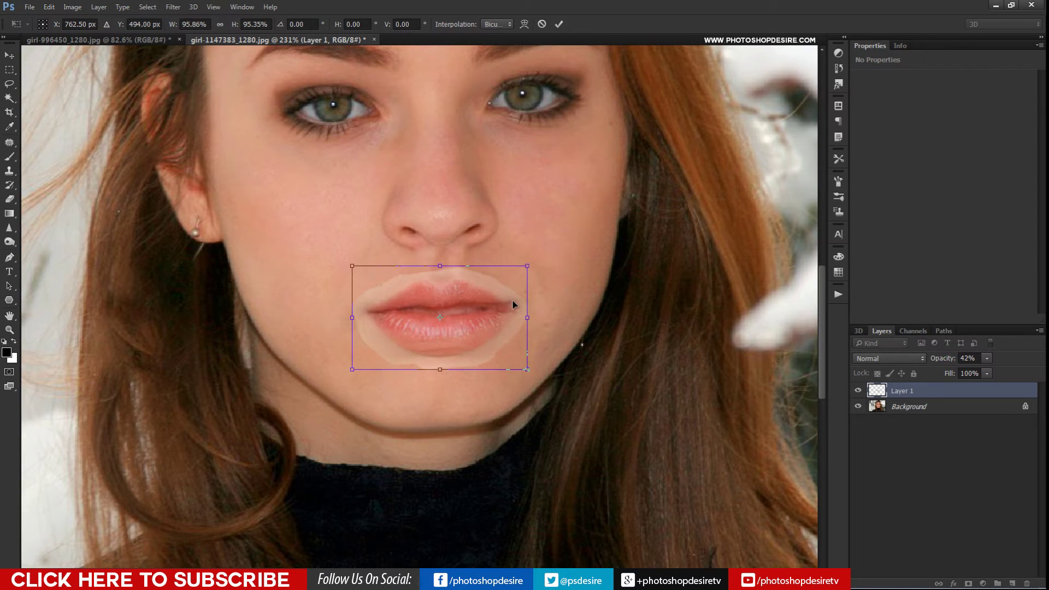
key(Return)
drag(490, 323, 493, 322)
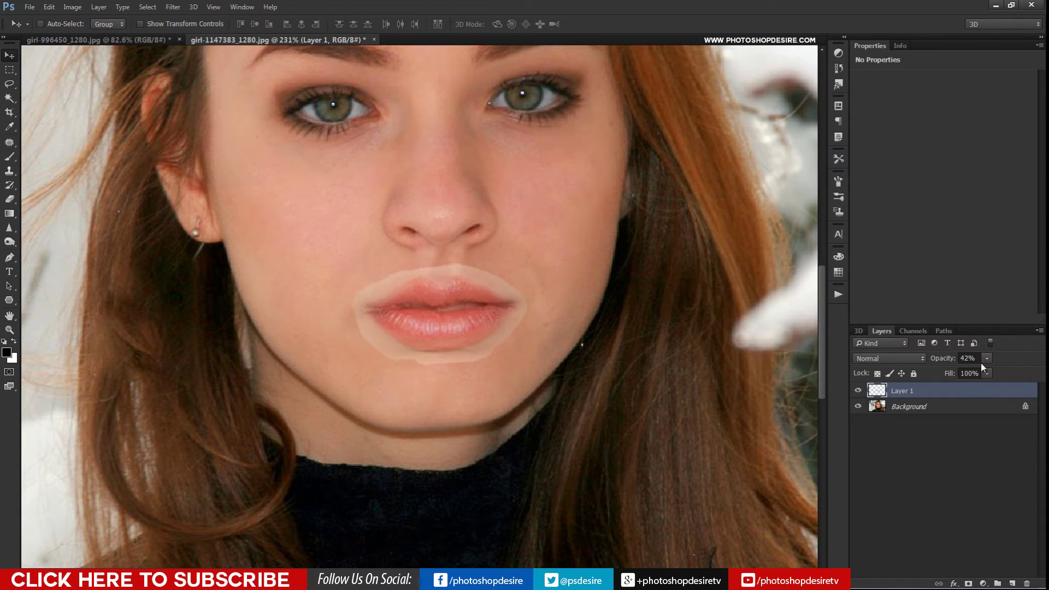
Set Layer 1's Fill to 100% and rename it 'lips'
drag(1033, 375, 1032, 376)
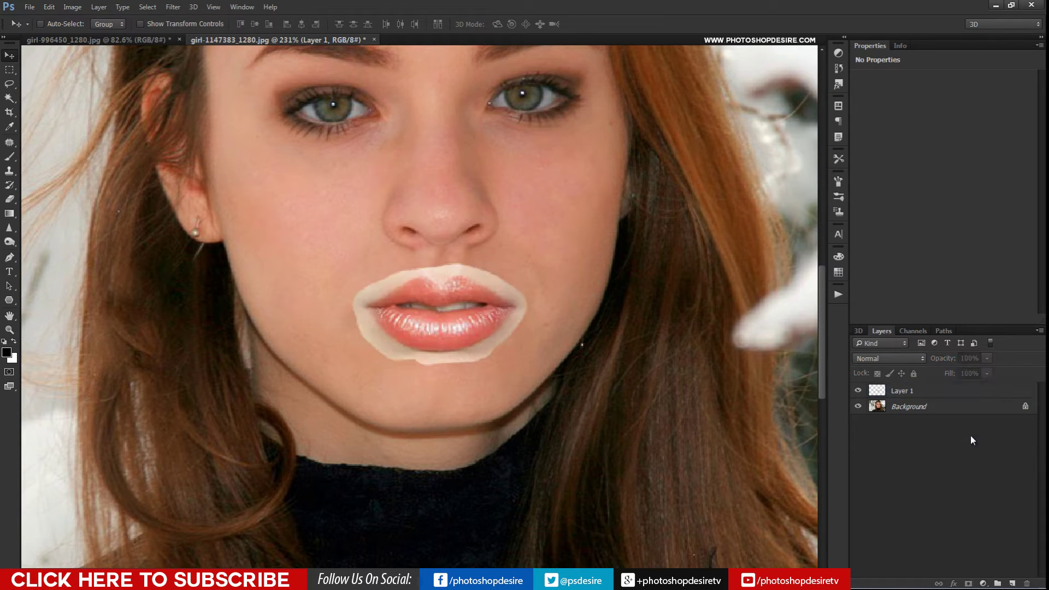
double_click(934, 391)
key(Escape)
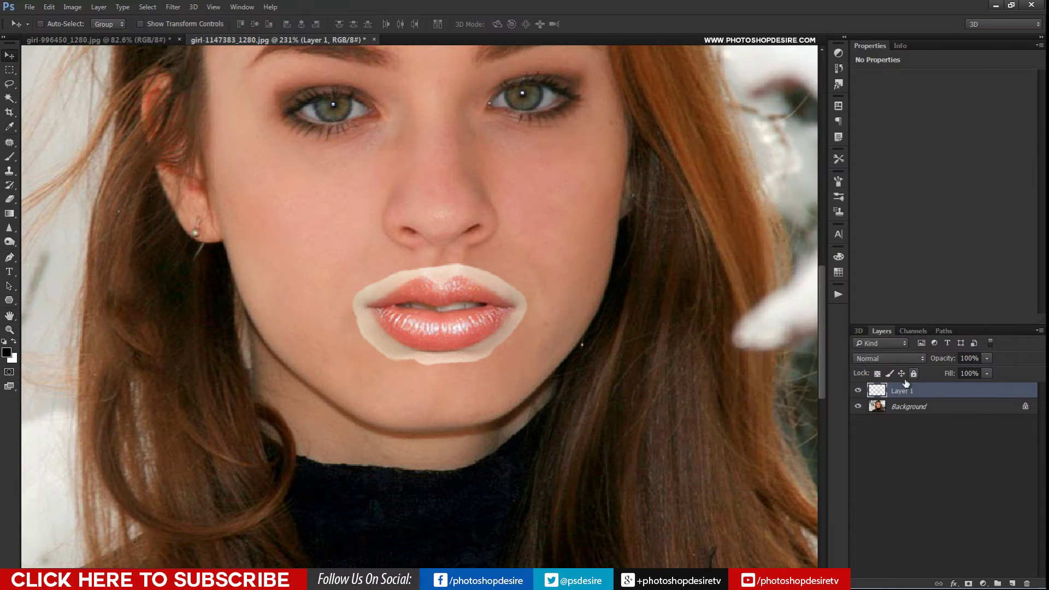
double_click(909, 391)
key(BackSpace)
text(lips)
click(923, 428)
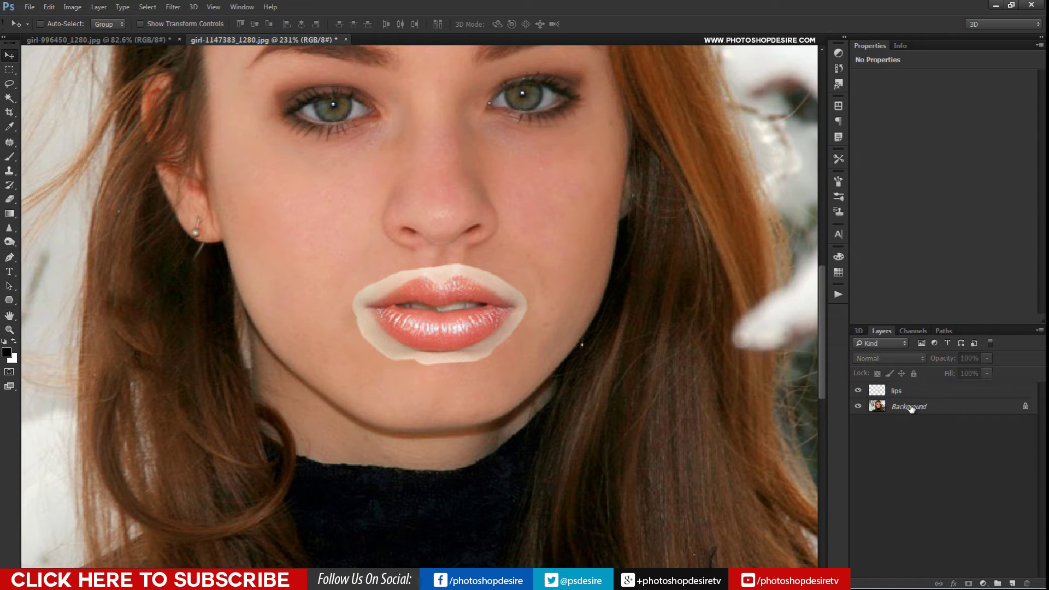
Duplicate the Background layer as a new layer named 'girl'
click(911, 409)
right_click(911, 410)
click(929, 428)
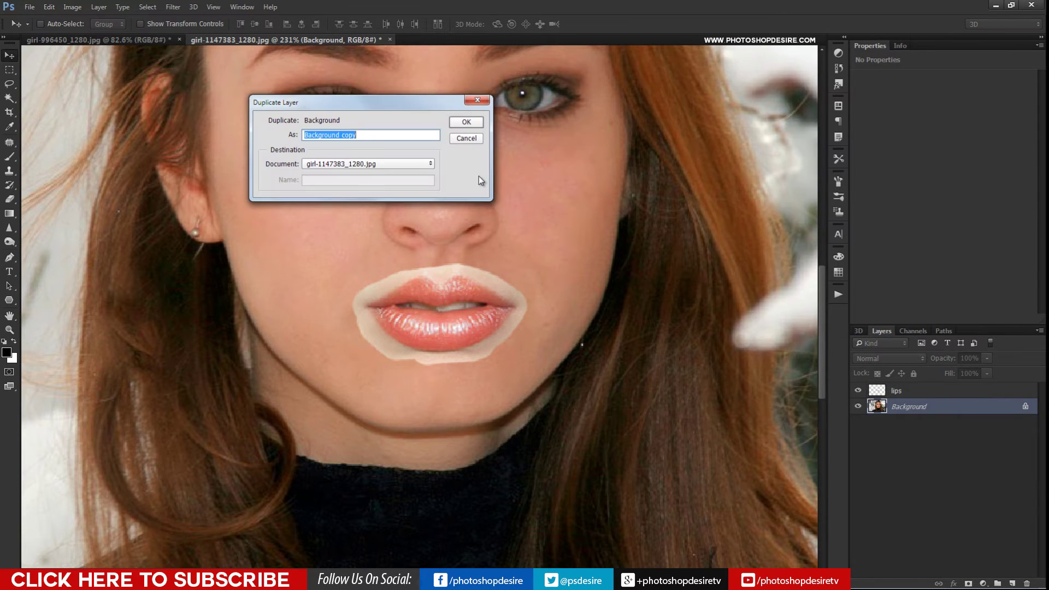
text(girl)
click(467, 122)
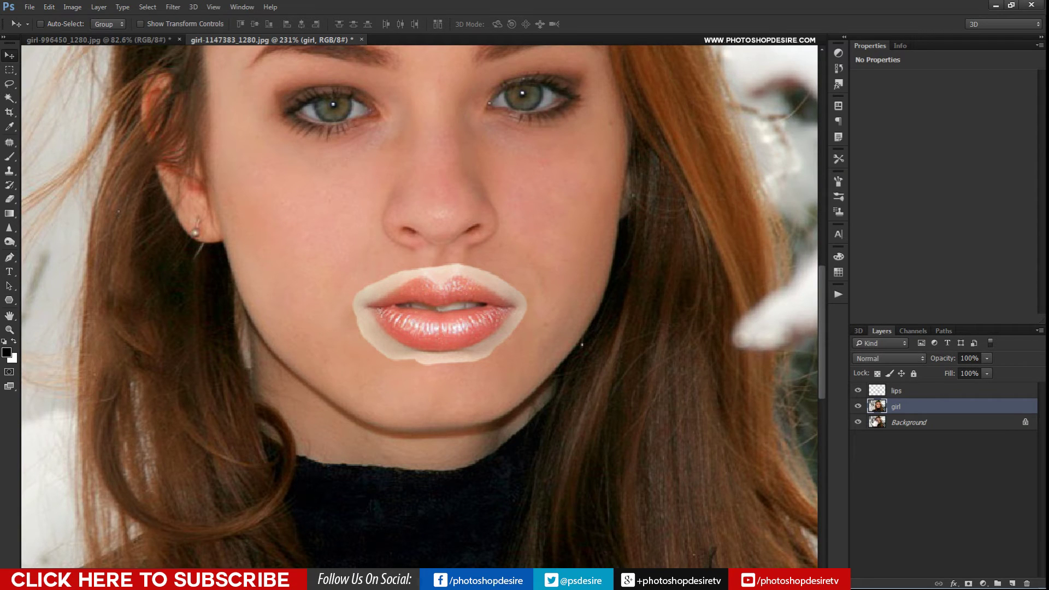
Hide Background and lips, load the lips shape as a selection and contract it 5 px
click(857, 423)
ctrl+click(880, 393)
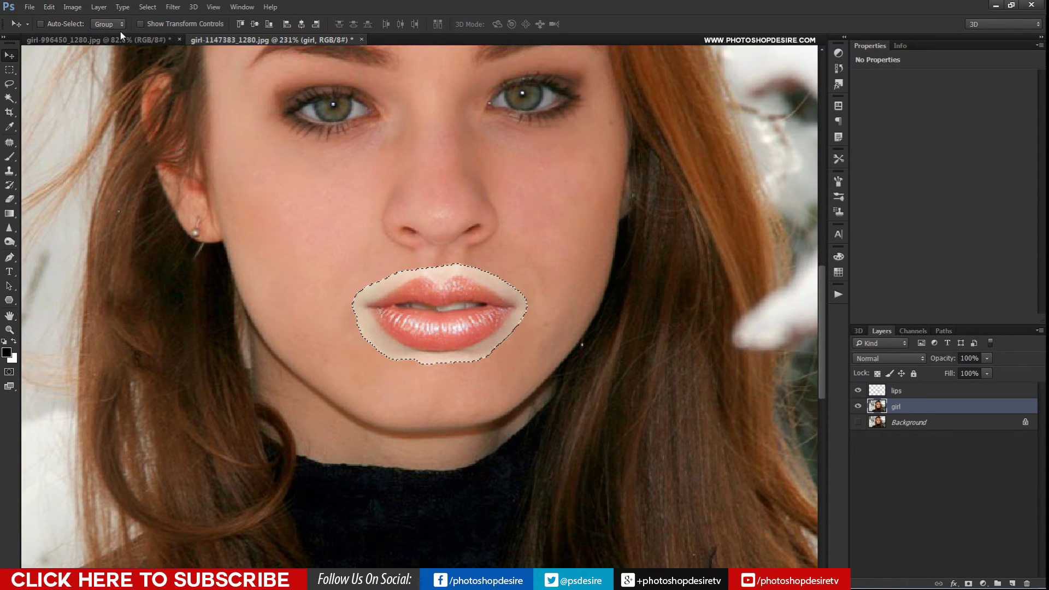
click(858, 390)
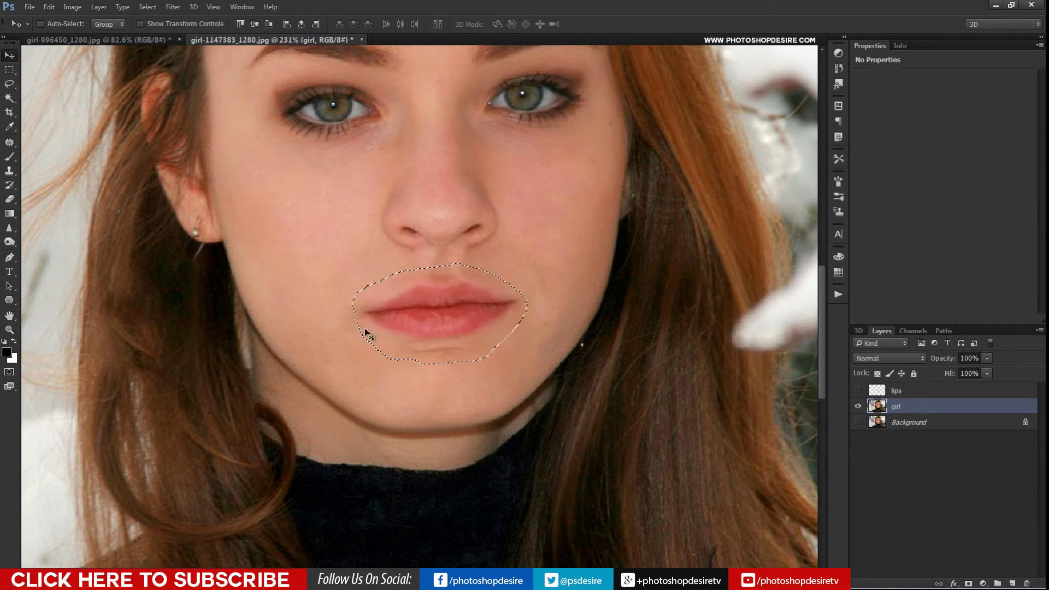
click(174, 8)
mouse_move(152, 11)
mouse_move(229, 150)
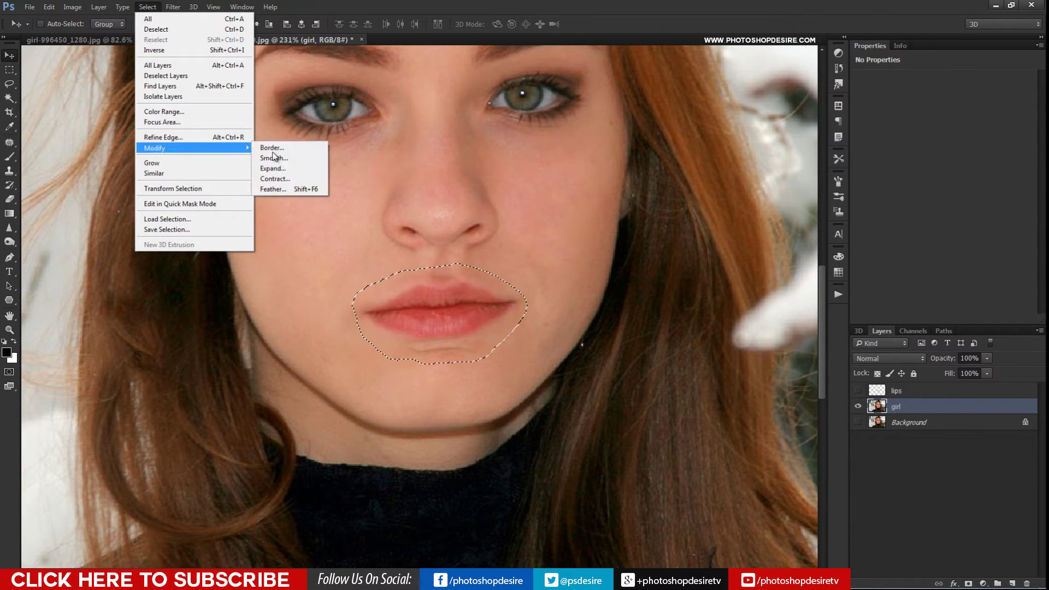
click(280, 179)
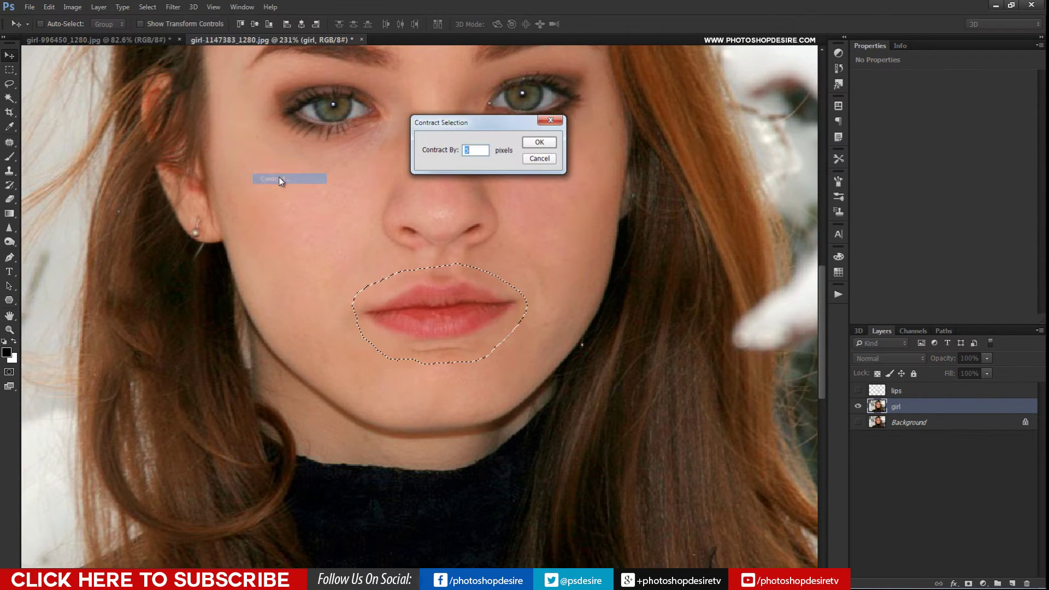
click(538, 143)
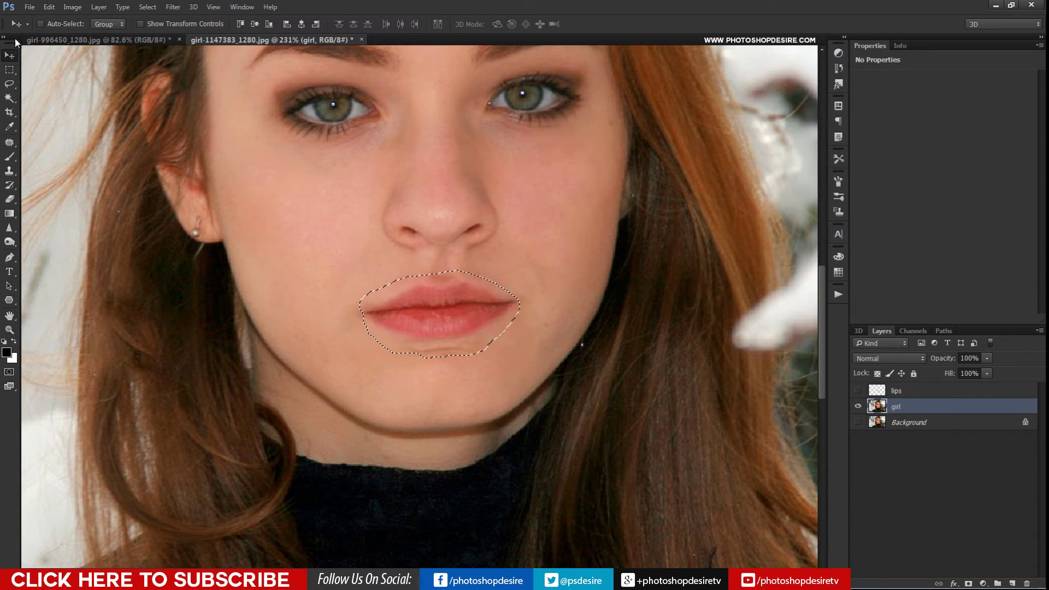
Clear the mouth area from the girl layer and deselect
click(49, 7)
click(60, 122)
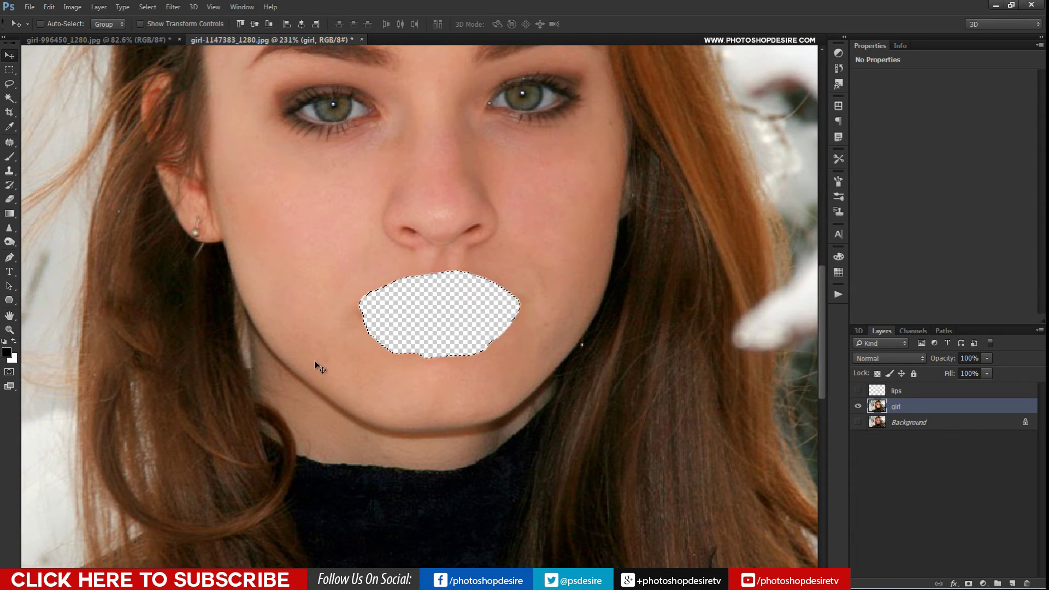
click(147, 7)
click(159, 33)
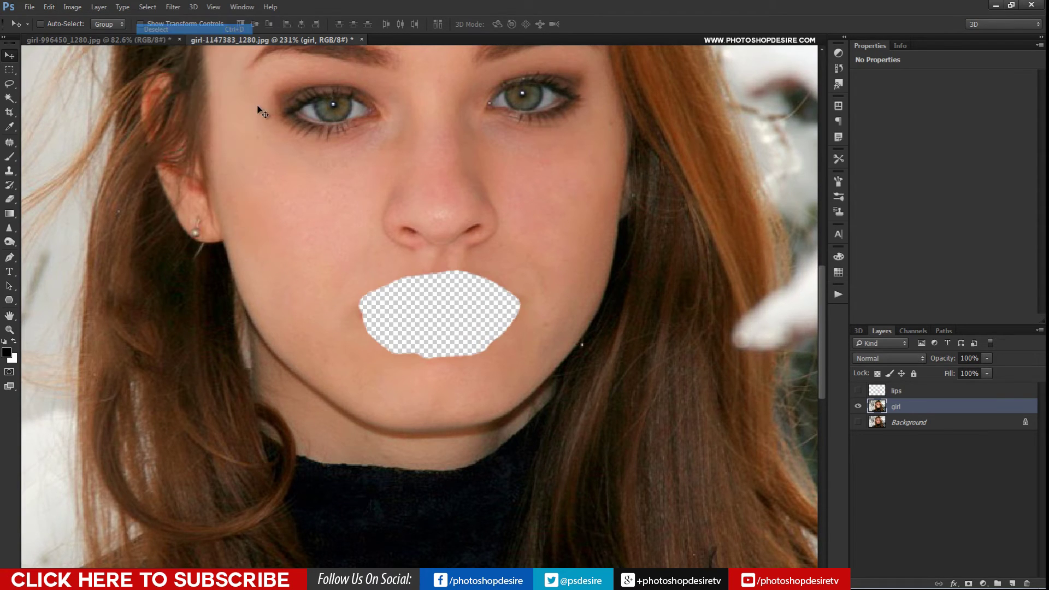
scroll(325, 245, down, 3)
key(alt)
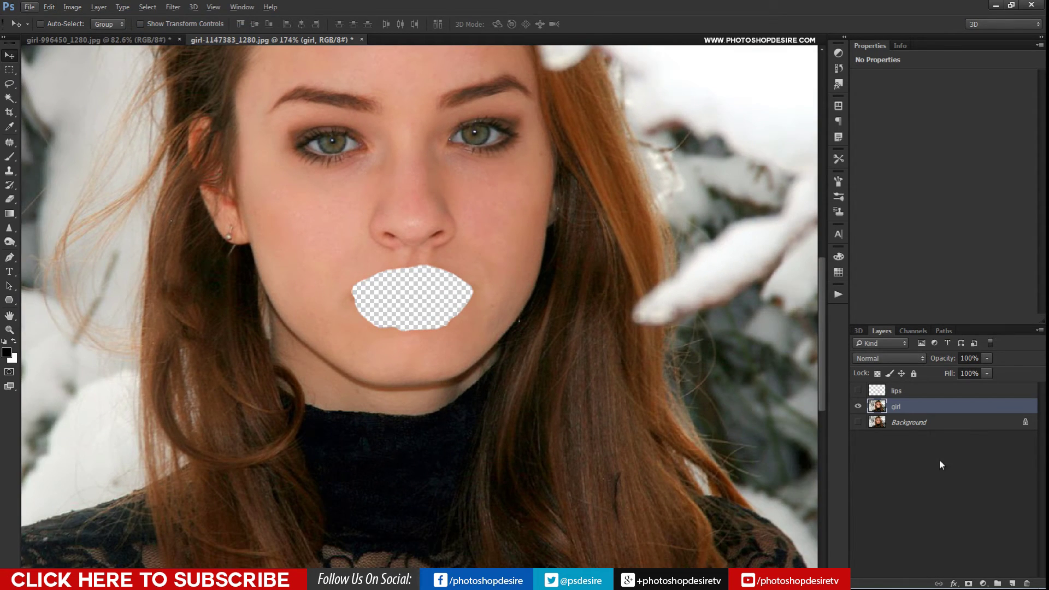
Show lips and Auto-Blend the lips and girl layers as Panorama without Seamless Tones and Colors
click(857, 391)
click(894, 396)
ctrl+click(901, 407)
click(49, 7)
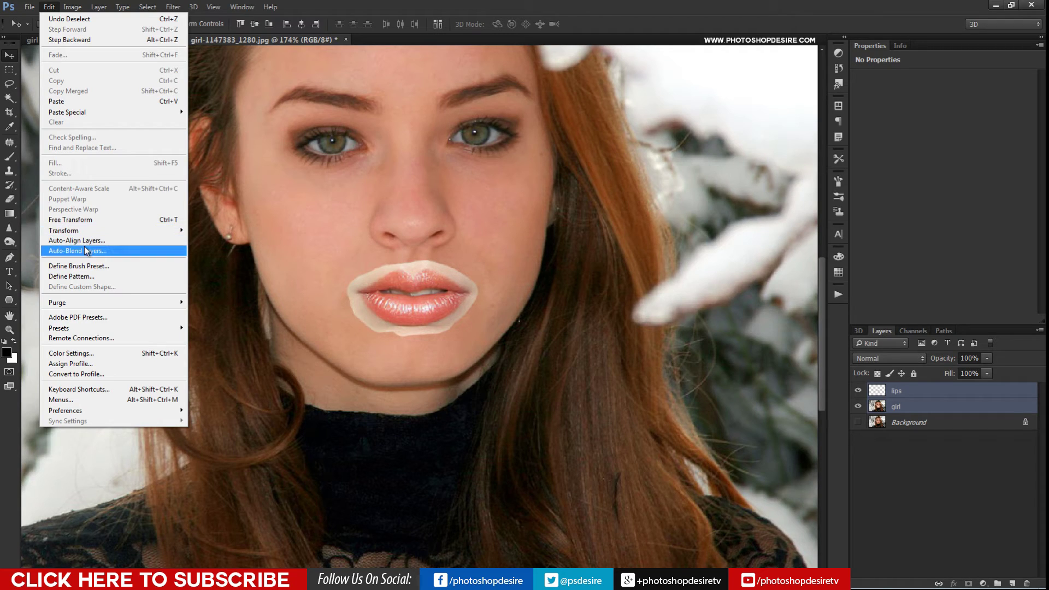
click(86, 249)
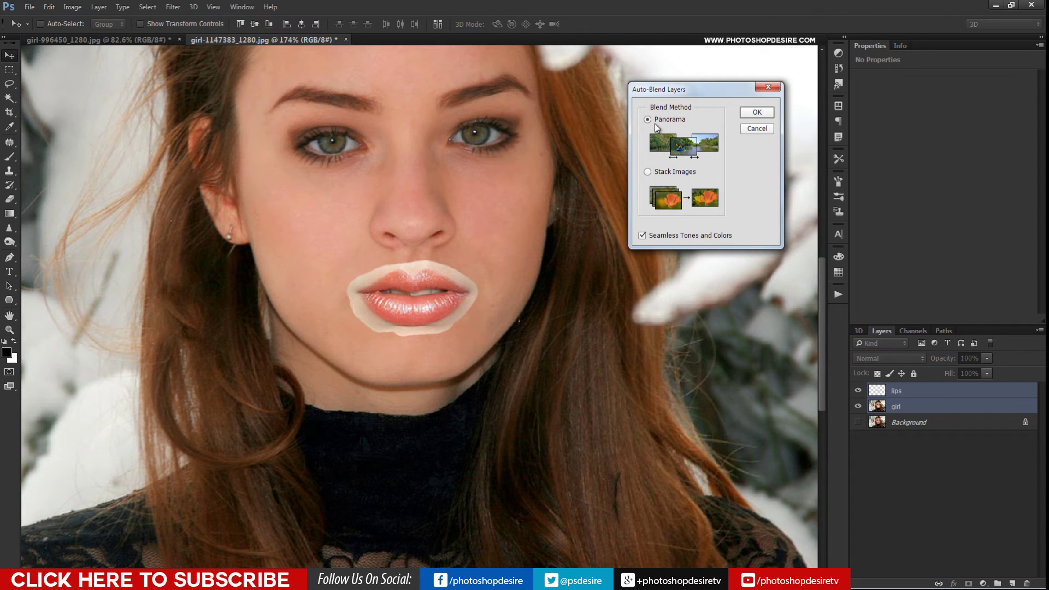
click(643, 237)
click(757, 112)
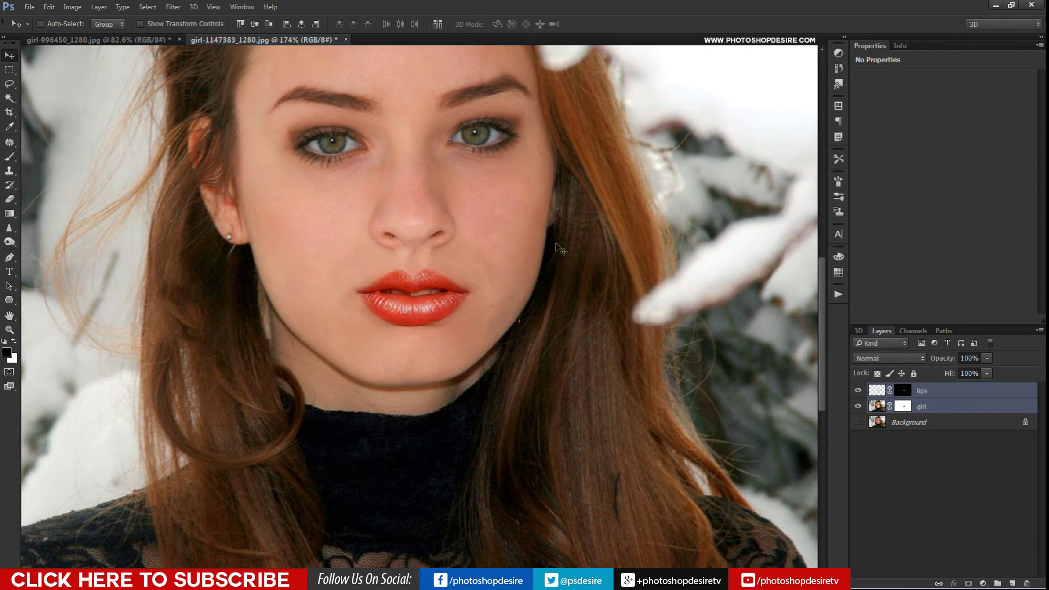
scroll(574, 238, down, 3)
scroll(572, 238, down, 1)
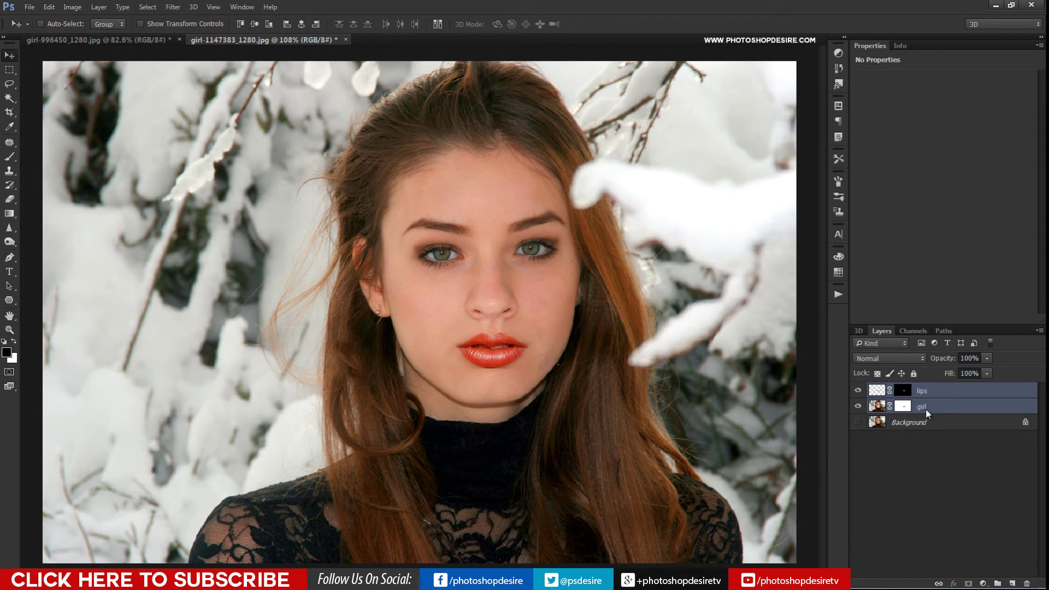
Group the lips and girl layers from layers under the name 'lips replace job'
right_click(926, 409)
click(938, 75)
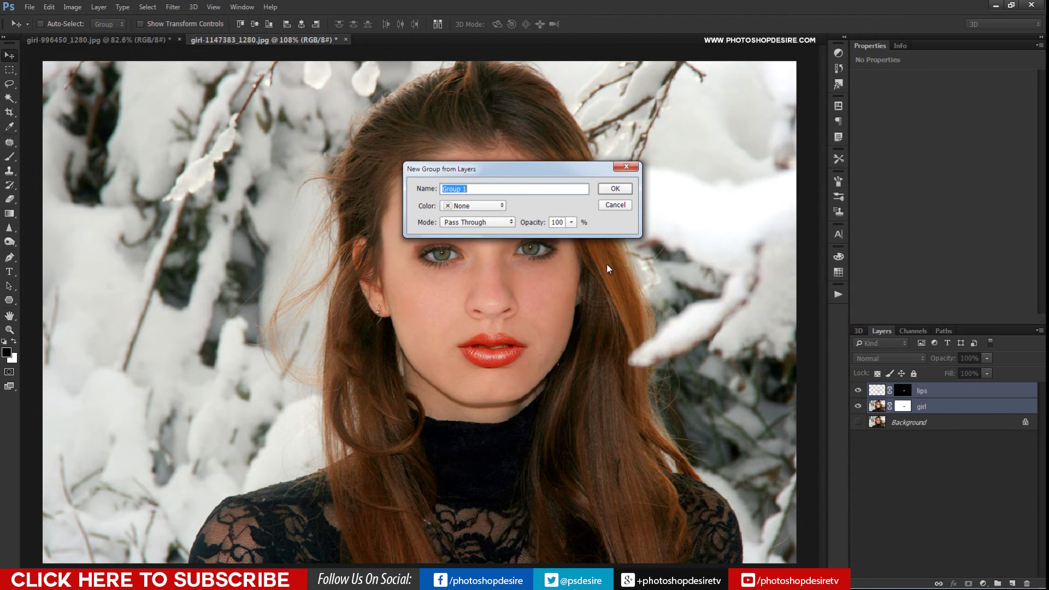
text(lips replace job)
click(607, 191)
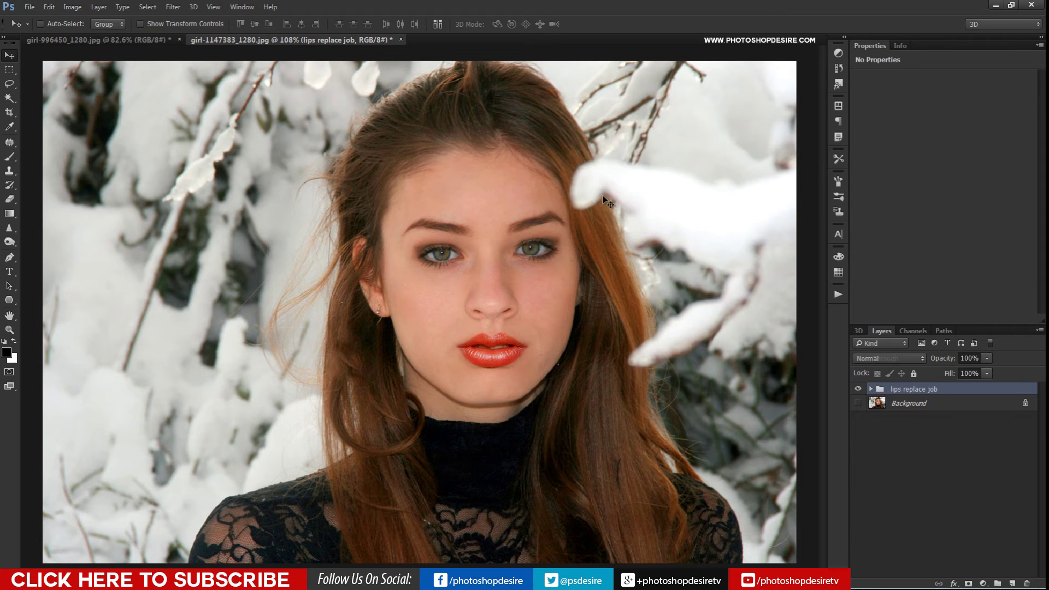
click(858, 389)
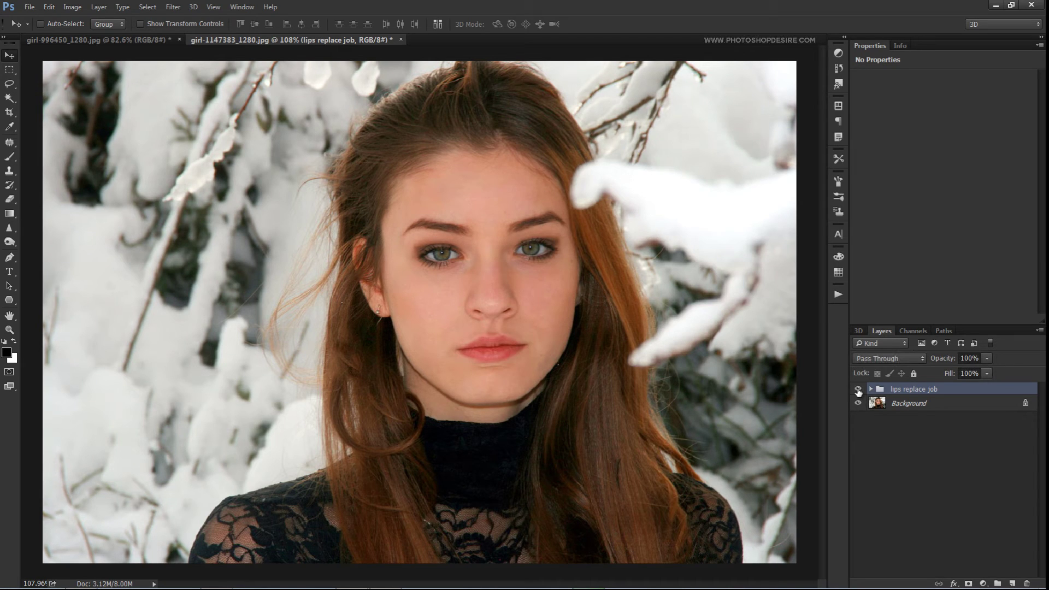
click(858, 389)
click(858, 389)
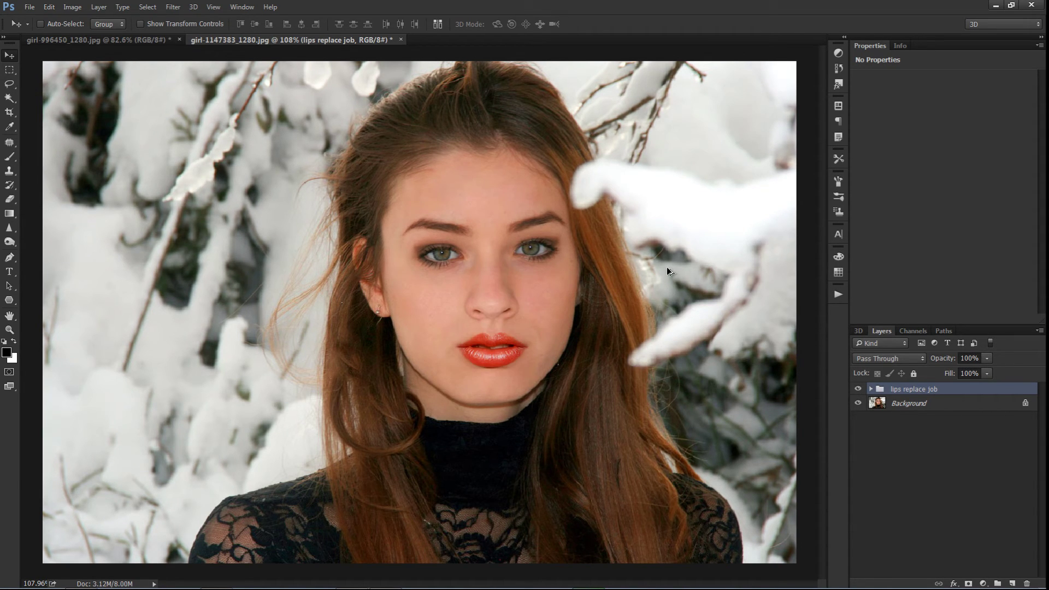
scroll(667, 267, down, 2)
scroll(673, 268, up, 4)
scroll(677, 271, down, 1)
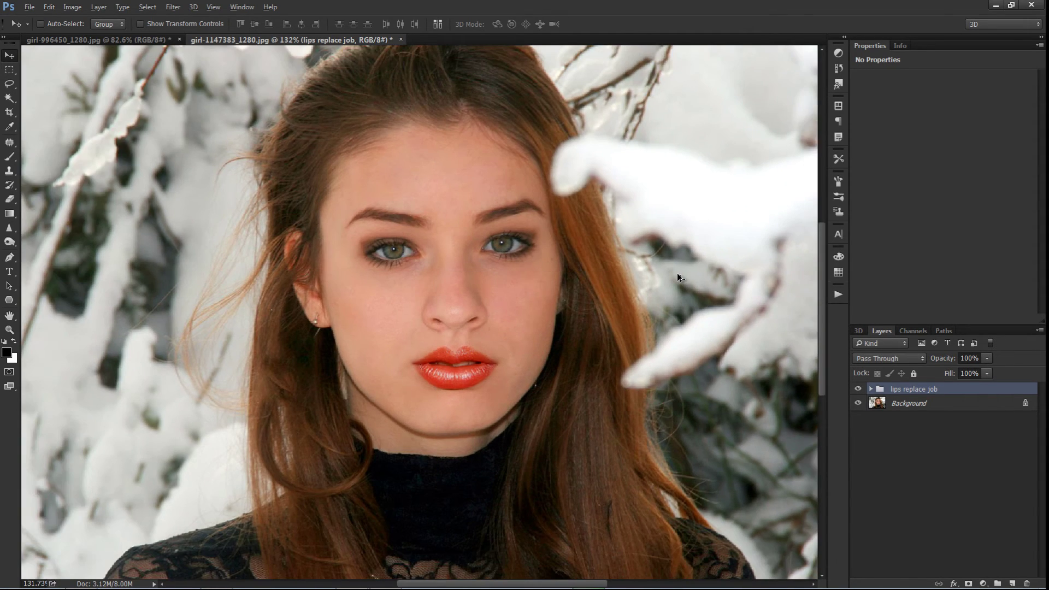
click(859, 389)
click(857, 389)
scroll(609, 292, down, 1)
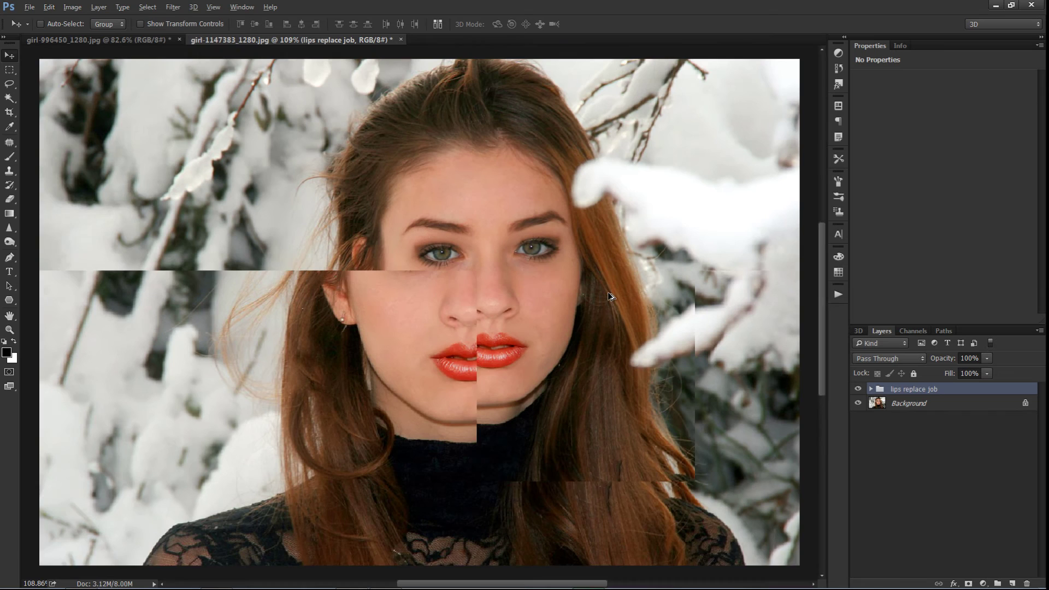
scroll(628, 298, up, 1)
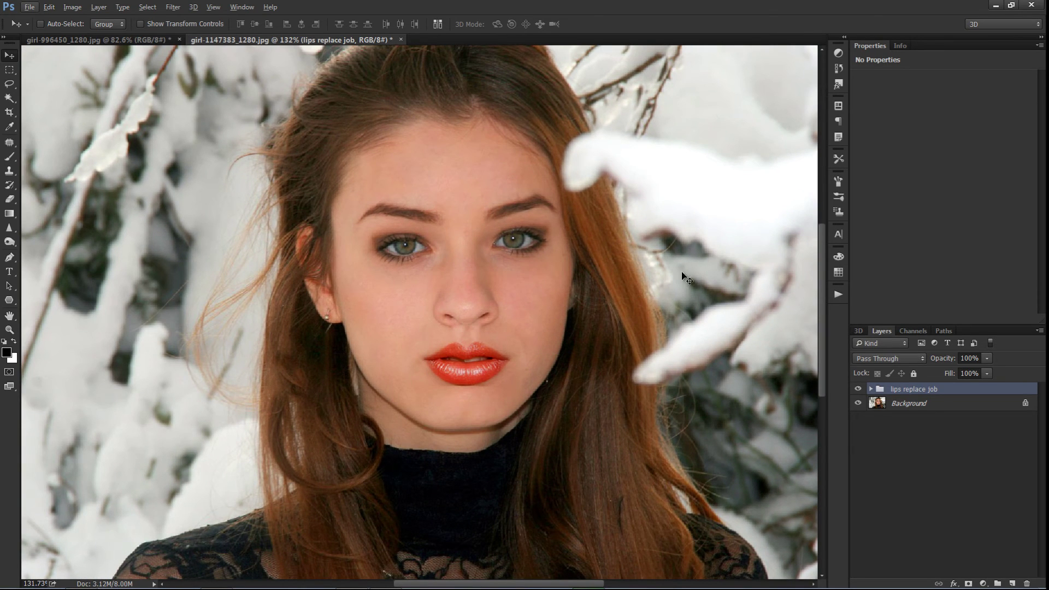
alt+click(857, 404)
alt+click(858, 405)
alt+click(857, 404)
alt+click(857, 404)
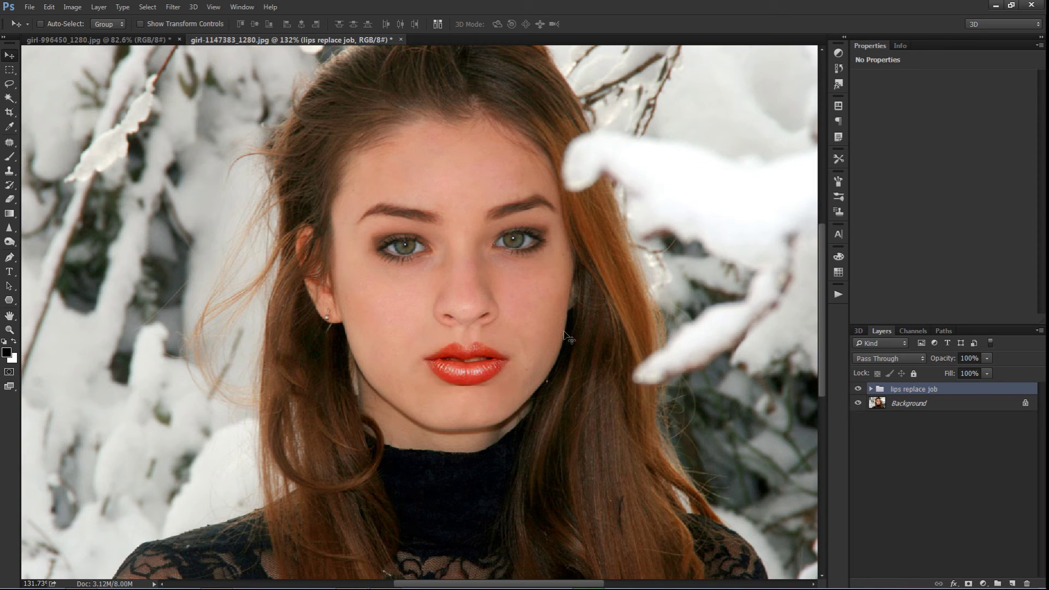